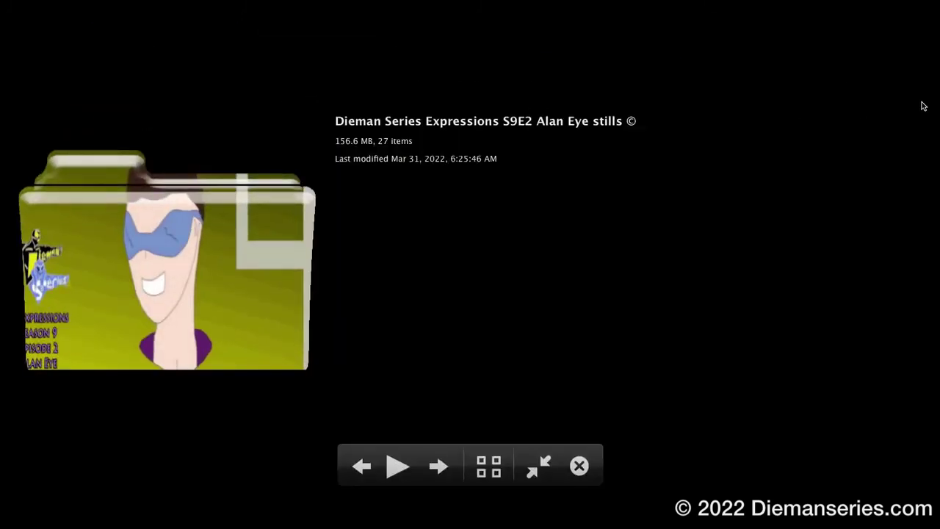
Advance the full-screen preview to the next episode stills folder, ending on S9E6 Corkscrew unmasked stills
{"action": "key", "text": "Right"}
{"action": "key", "text": "Right"}
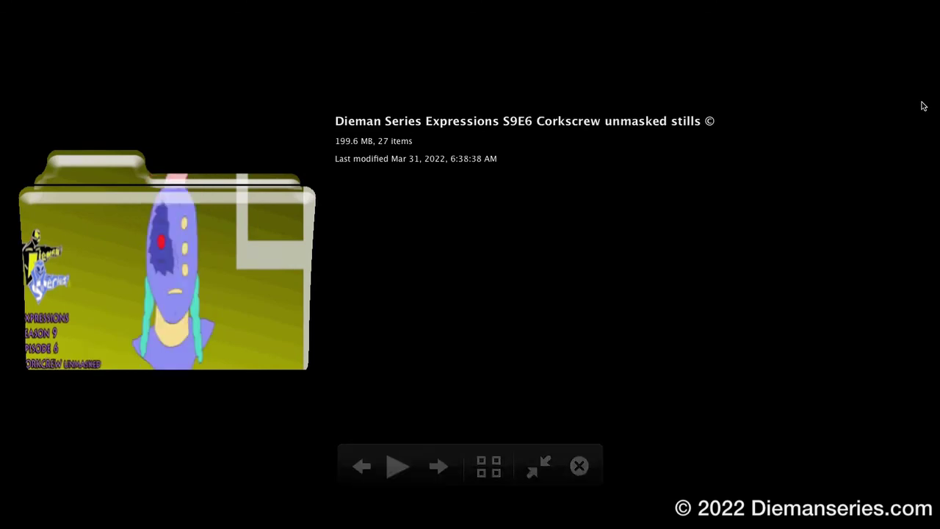